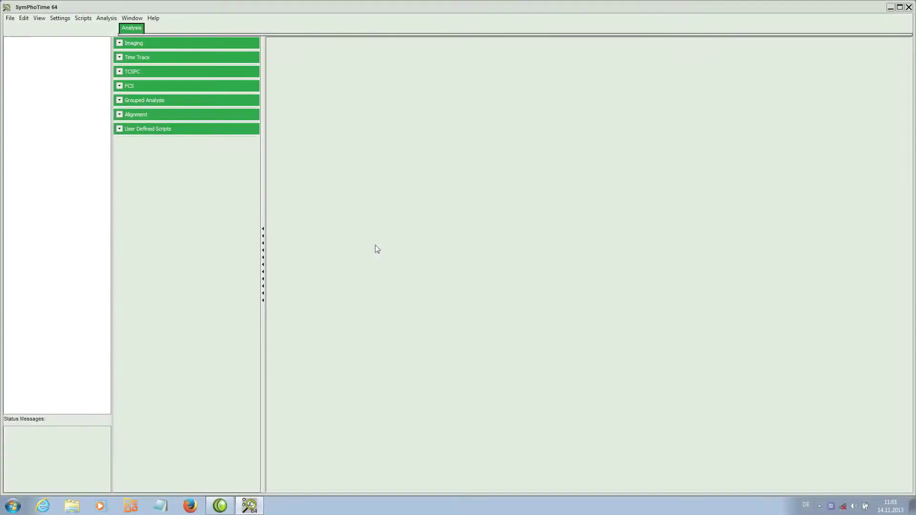
- Reopen the Samples.sptw workspace, select Cy5_immo_Lifetime_Trace.ptu and expand the Time Trace analyses
left_click(9, 19)
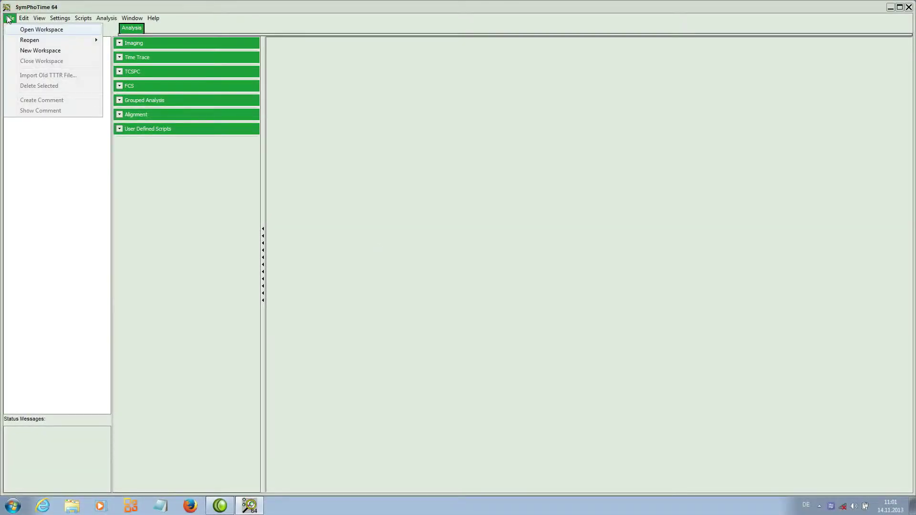
mouse_move(30, 45)
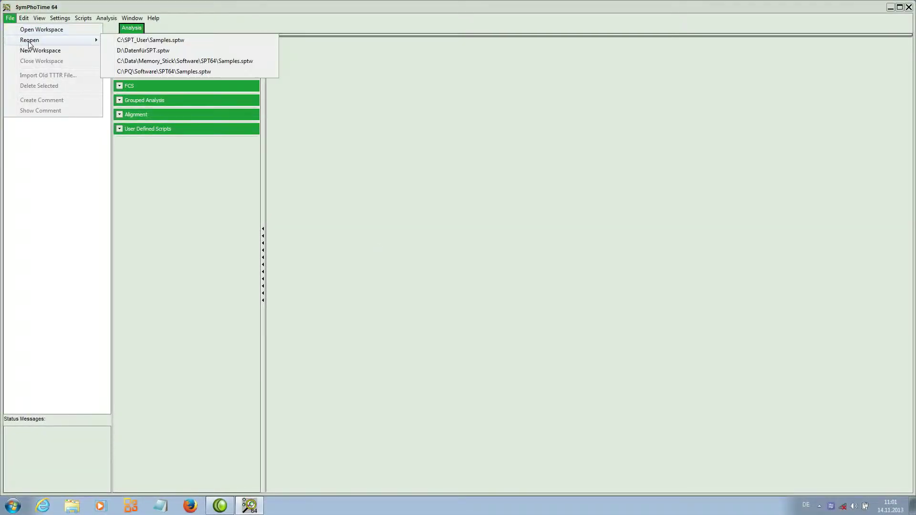
left_click(130, 41)
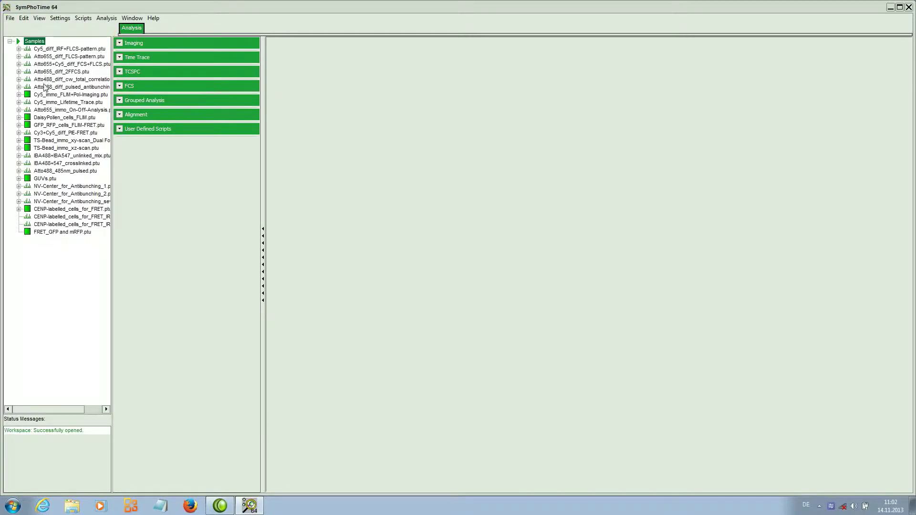
left_click(47, 103)
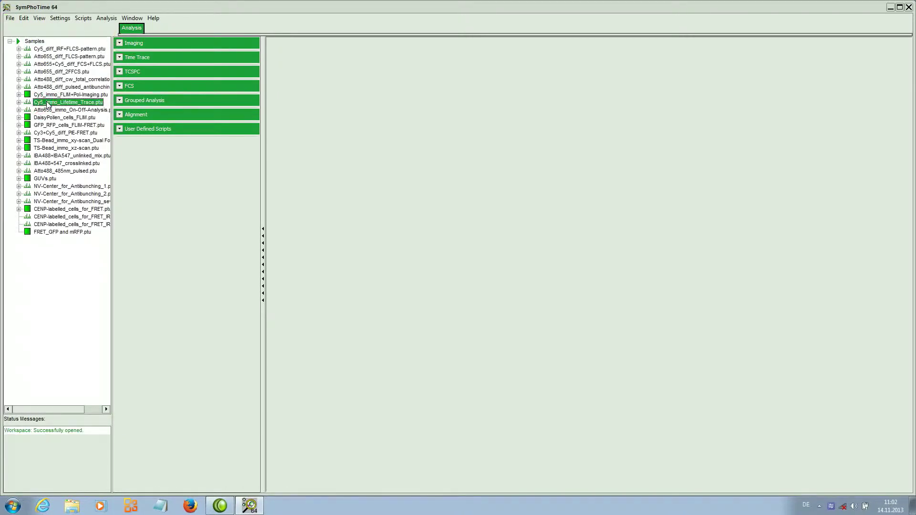
left_click(120, 57)
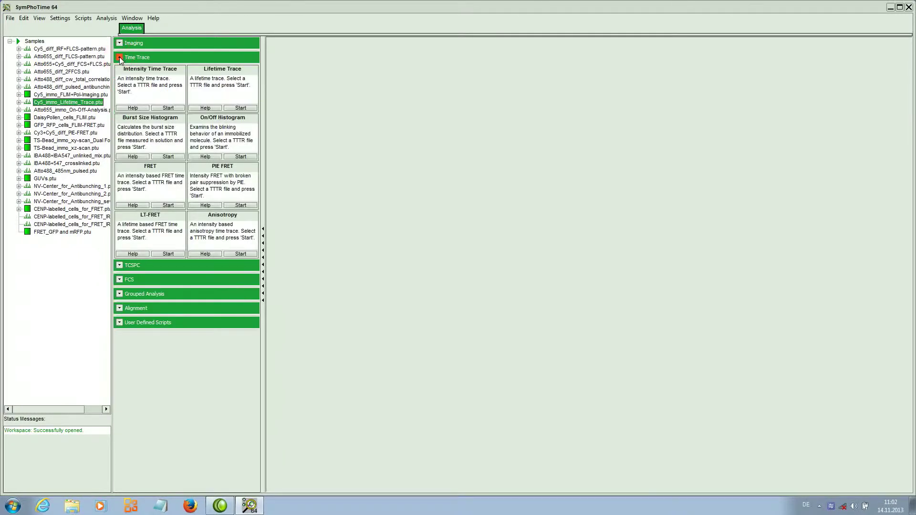
- Start an Intensity Time Trace and calculate it with 10,00 ms binning for channels 1 and 2
left_click(167, 107)
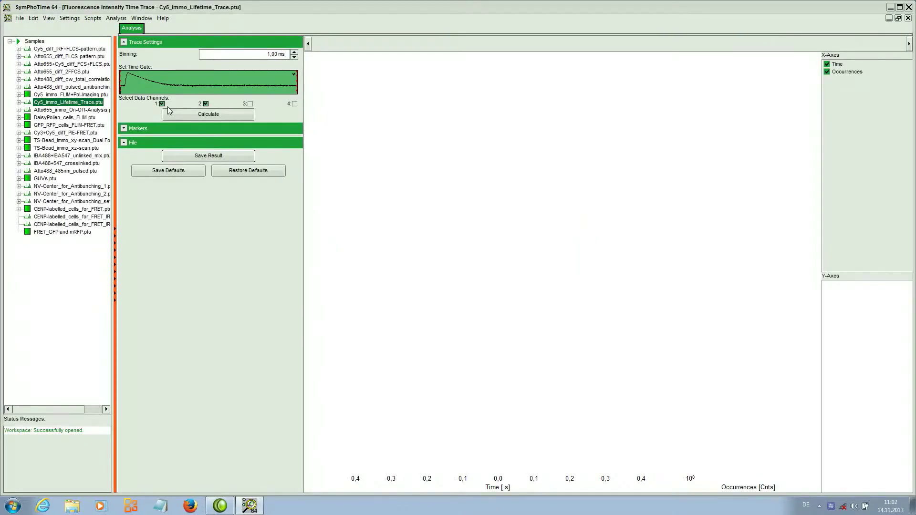
left_click(270, 54)
type("0")
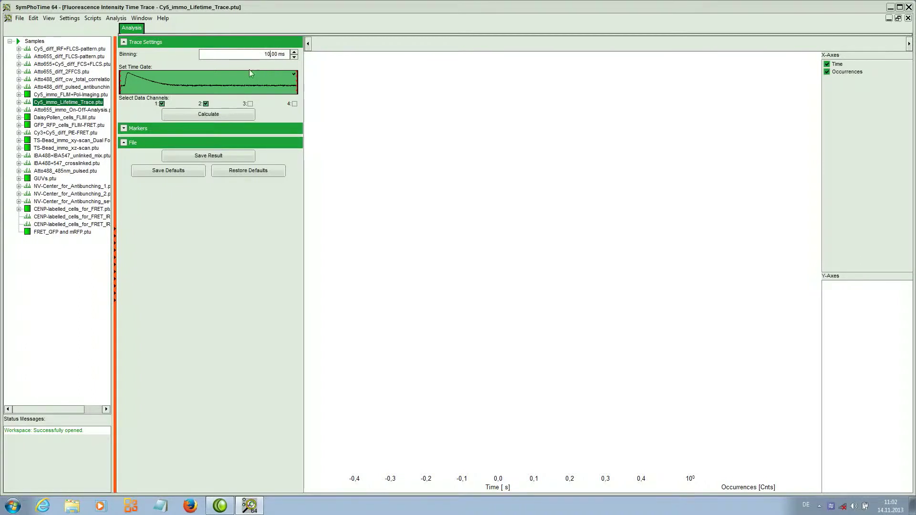
left_click(198, 113)
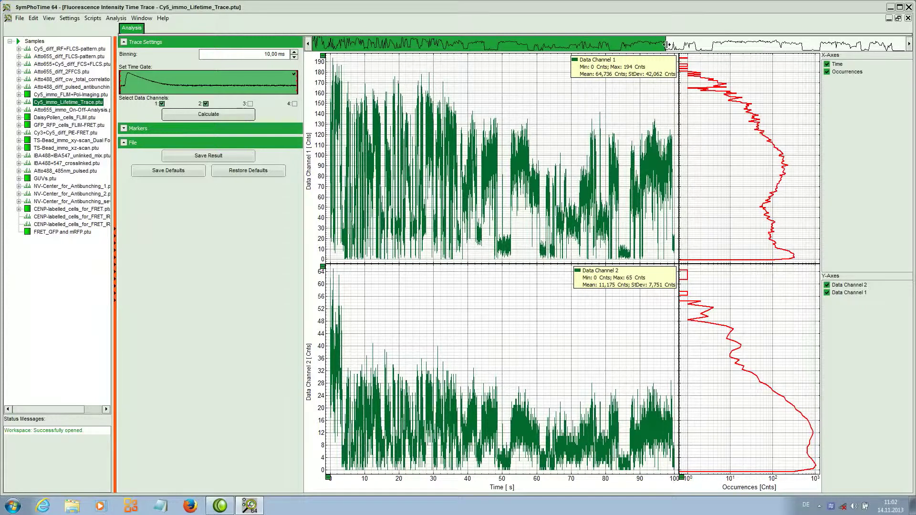
- Narrow the overview window so the traces show only the first ~22 seconds
mouse_move(615, 48)
left_mouse_down()
mouse_move(678, 48)
mouse_move(591, 48)
left_mouse_up()
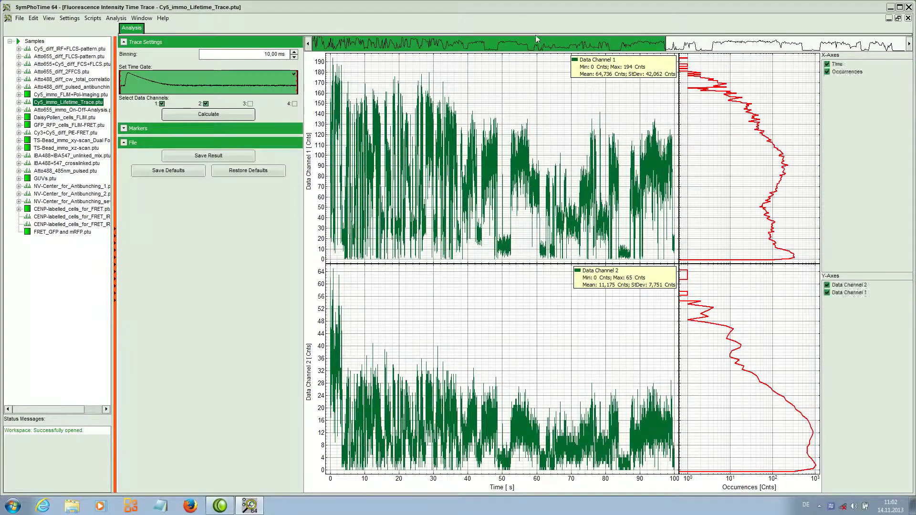
mouse_move(668, 45)
left_mouse_down()
mouse_move(404, 47)
mouse_move(552, 46)
mouse_move(502, 60)
mouse_move(347, 61)
left_mouse_up()
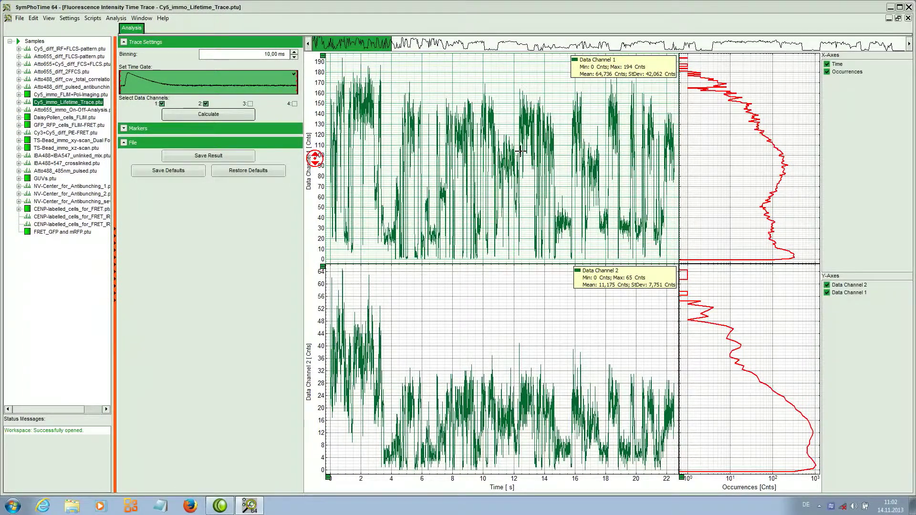
- Export the histogram as ASCII file PhotonCountingHistogram, save the trace result, and close the window
right_click(739, 150)
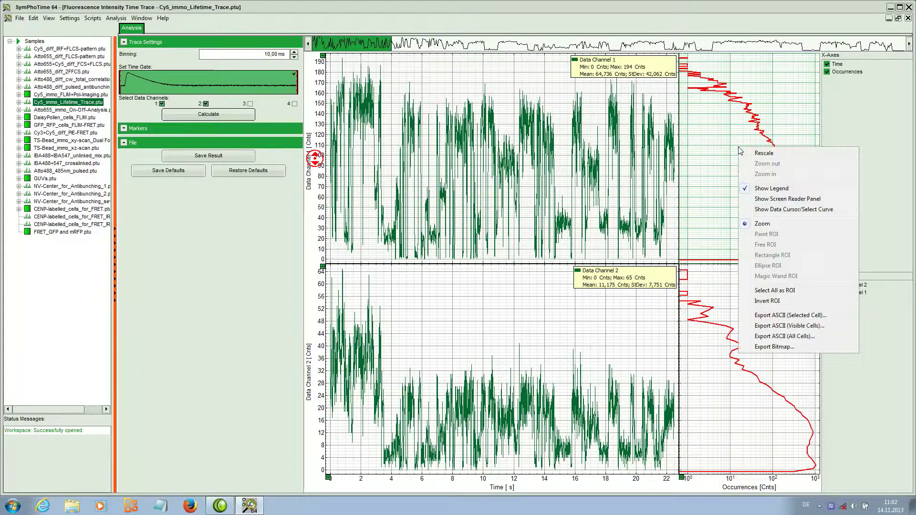
left_click(780, 316)
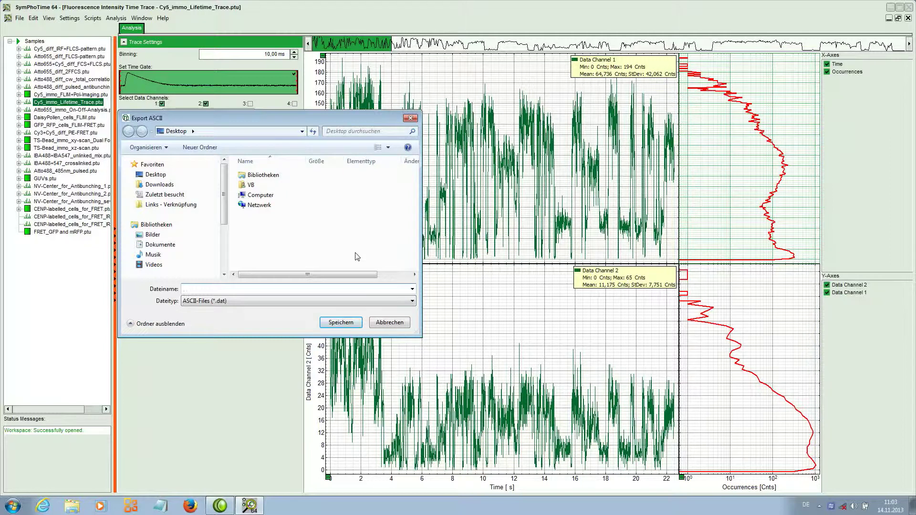
type("Phto")
type("ton")
type("CountingH")
type("stogram_CH1")
left_click(349, 322)
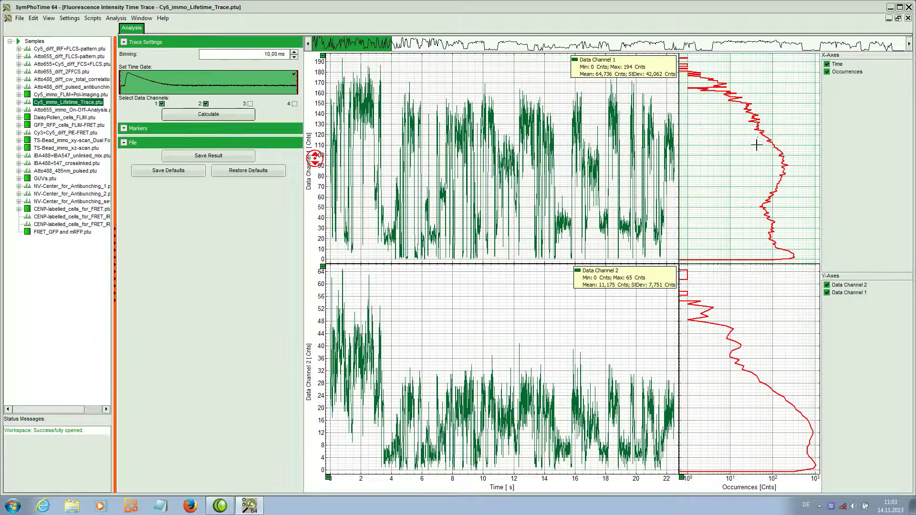
left_click(241, 159)
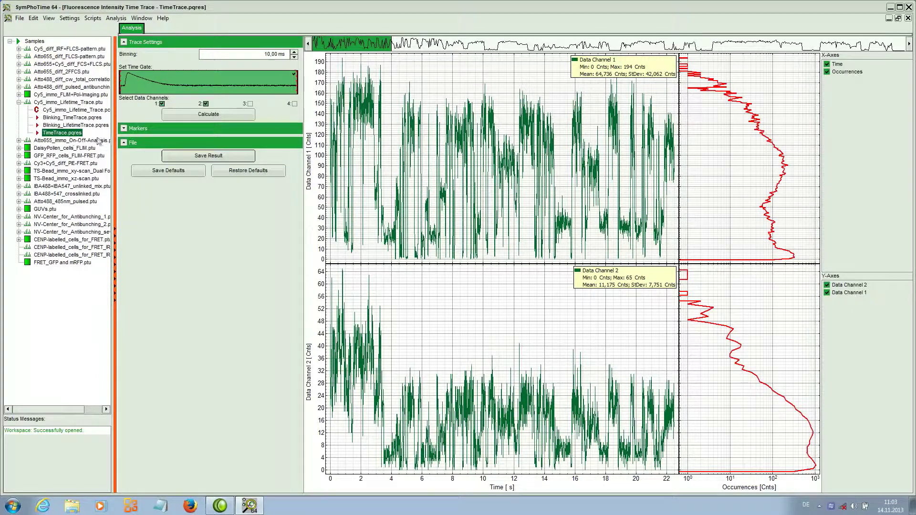
left_click(908, 18)
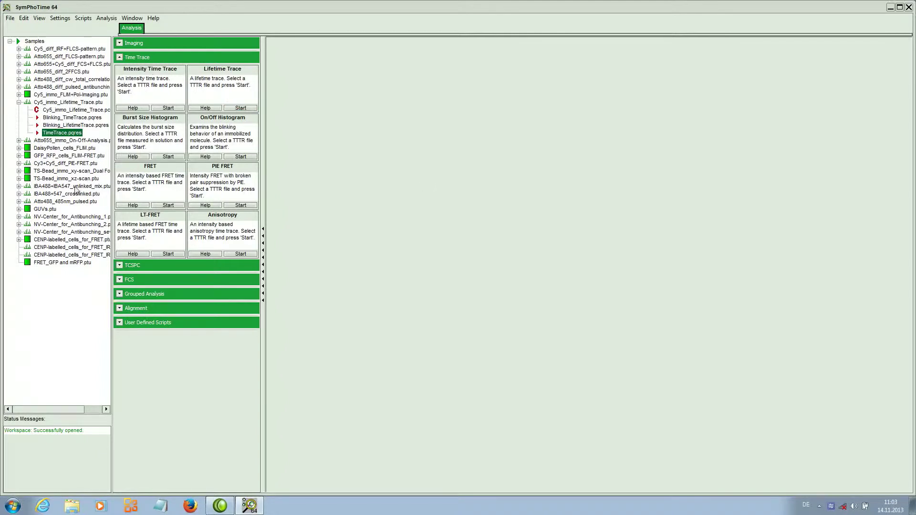
- Select GUVs.ptu and calculate its intensity time trace at 1,00 ms binning
left_click(46, 209)
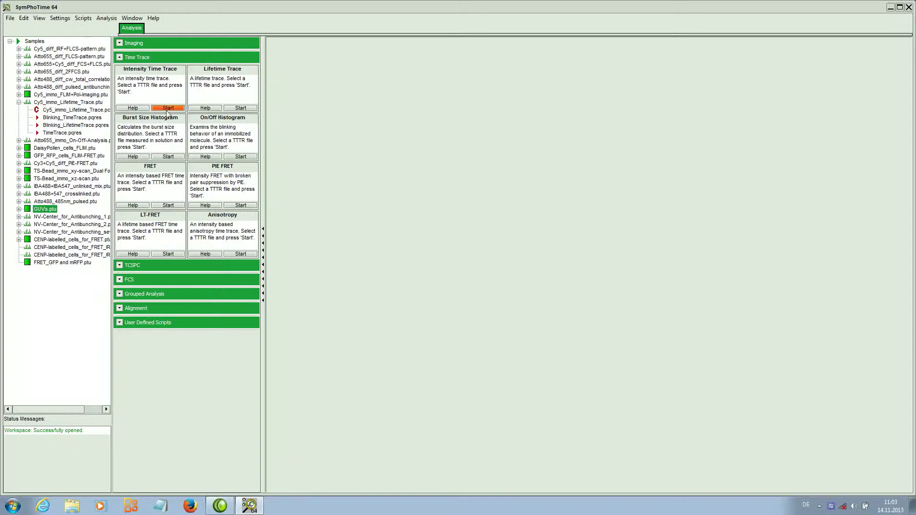
left_click(168, 108)
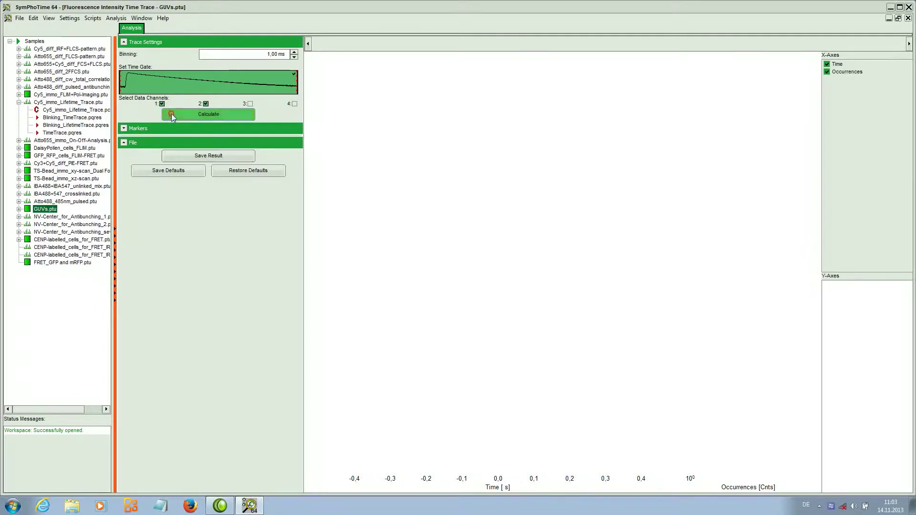
left_click(171, 114)
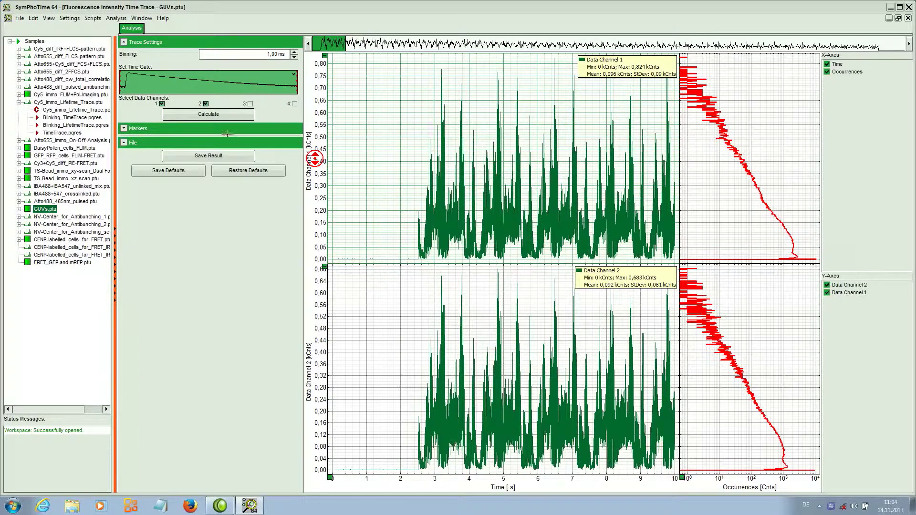
- Expand Markers and check Marker 1, Marker 2, Marker 3 and Marker 4
left_click(124, 129)
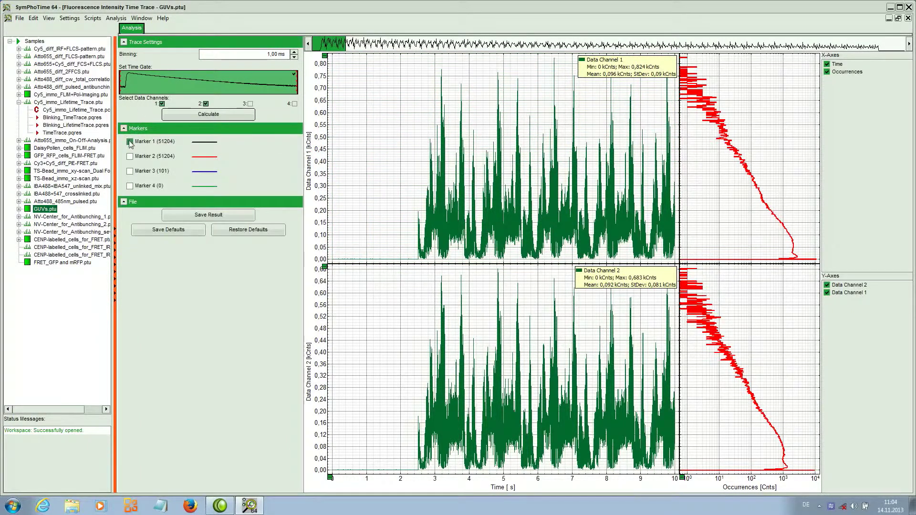
left_click(130, 141)
left_click(130, 156)
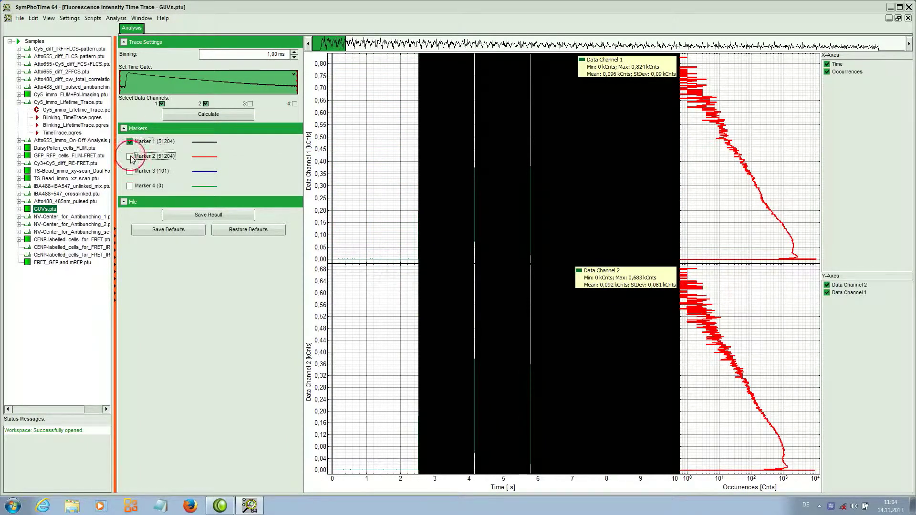
left_click(130, 171)
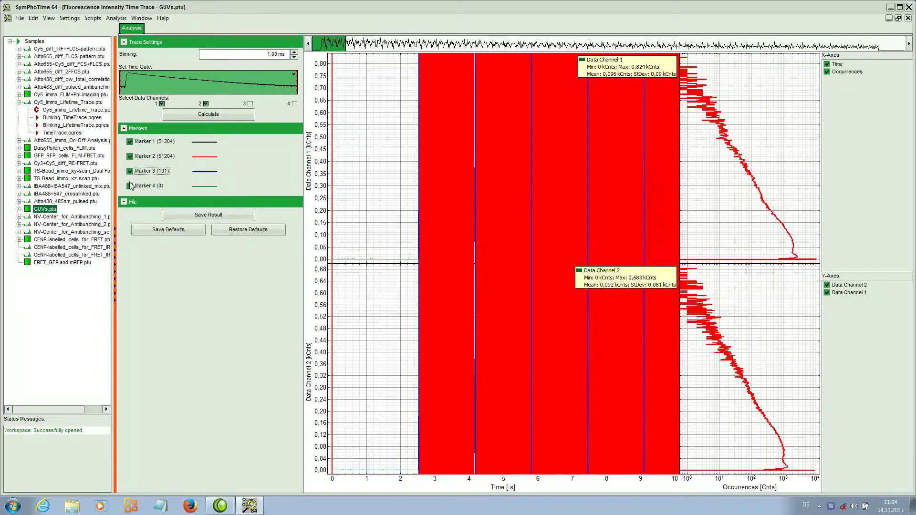
left_click(130, 186)
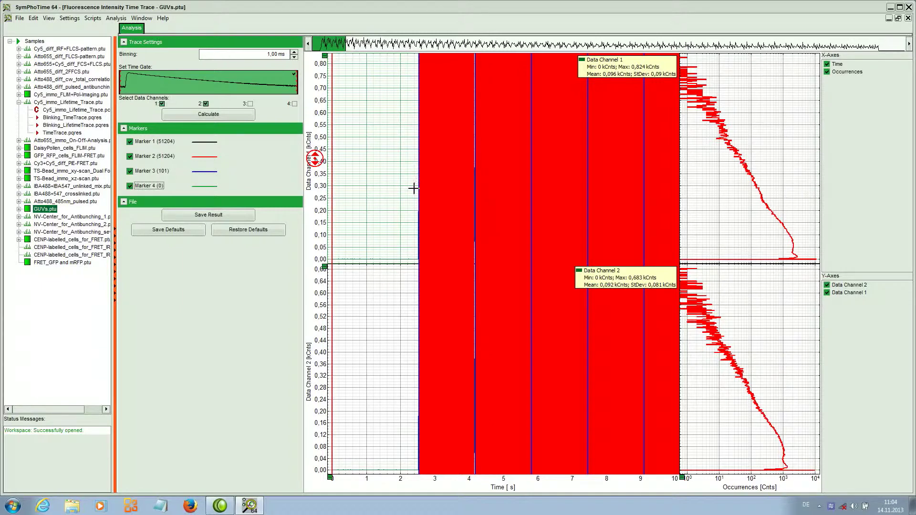
- Zoom the upper trace from about 2.40–2.80 s down to the separate marker lines near 2.53 s
left_click_drag(413, 188, 431, 249)
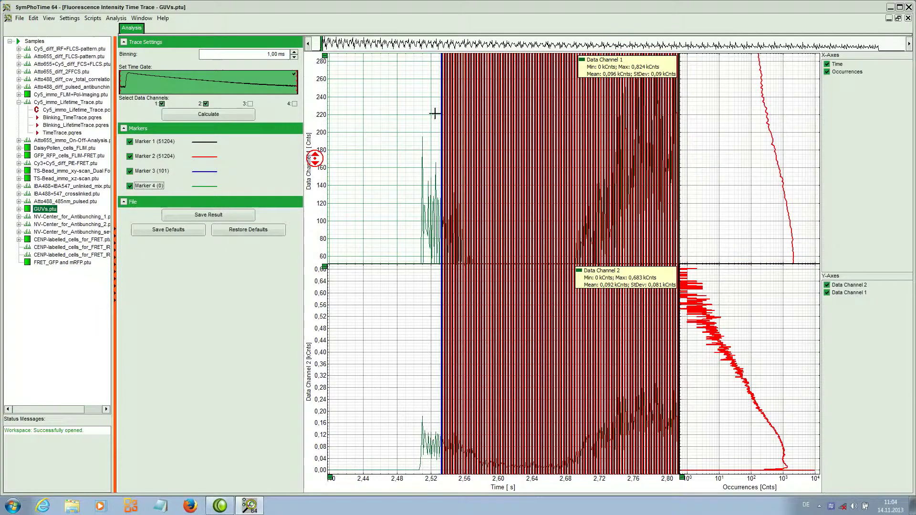
left_click_drag(455, 211, 454, 212)
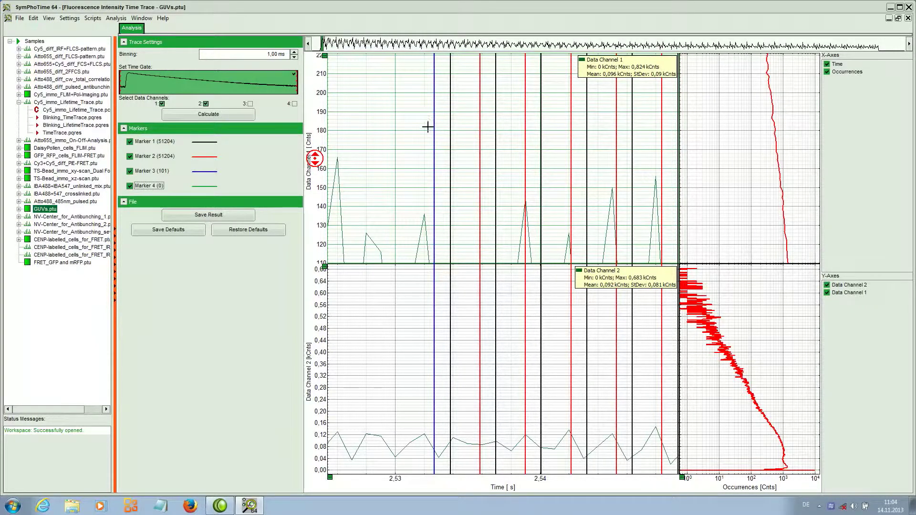
left_click_drag(428, 126, 510, 203)
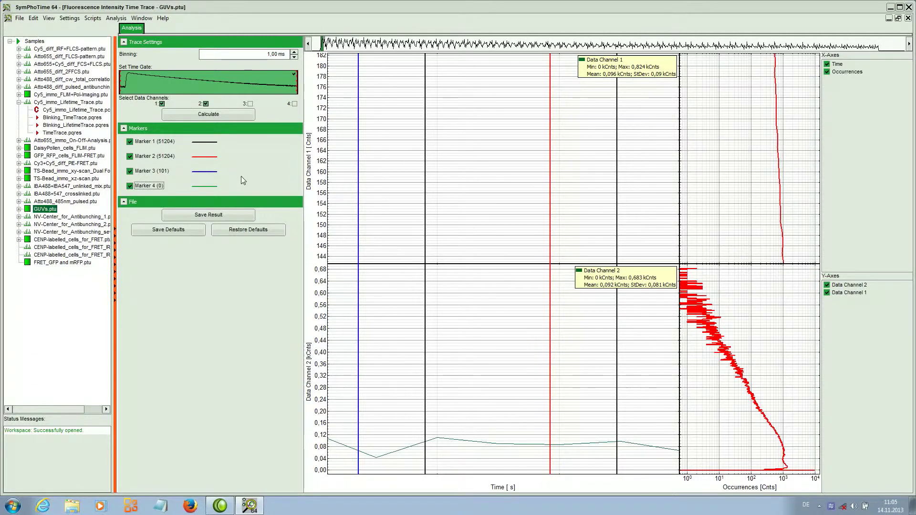
left_click(379, 184)
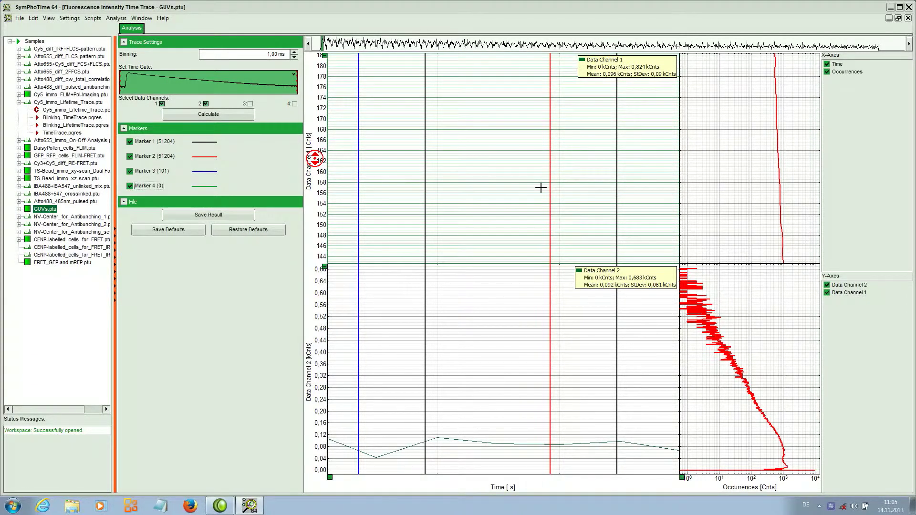